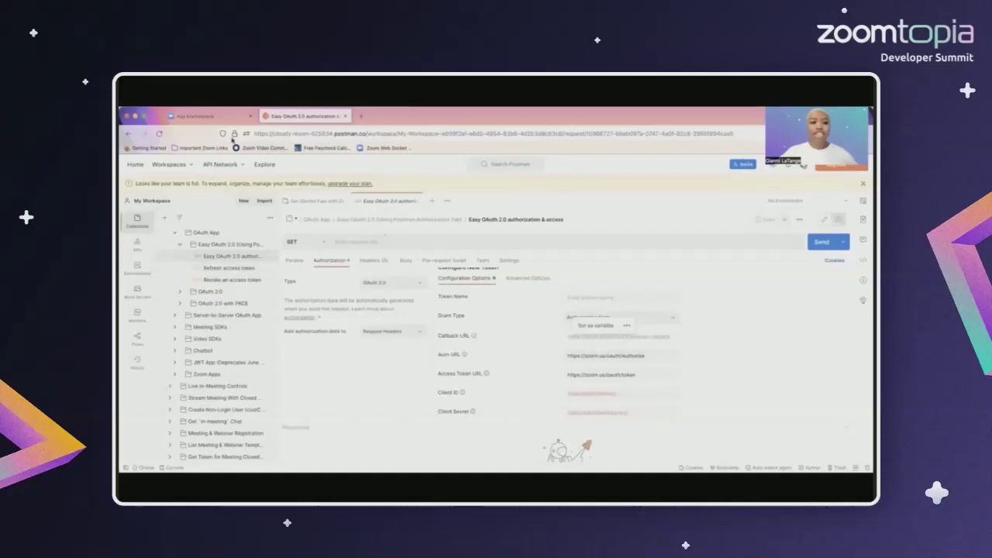
# - Check the app's OAuth redirect URL in the Zoom App Marketplace, then return to Postman and request a new access token
pyautogui.click(203, 115)
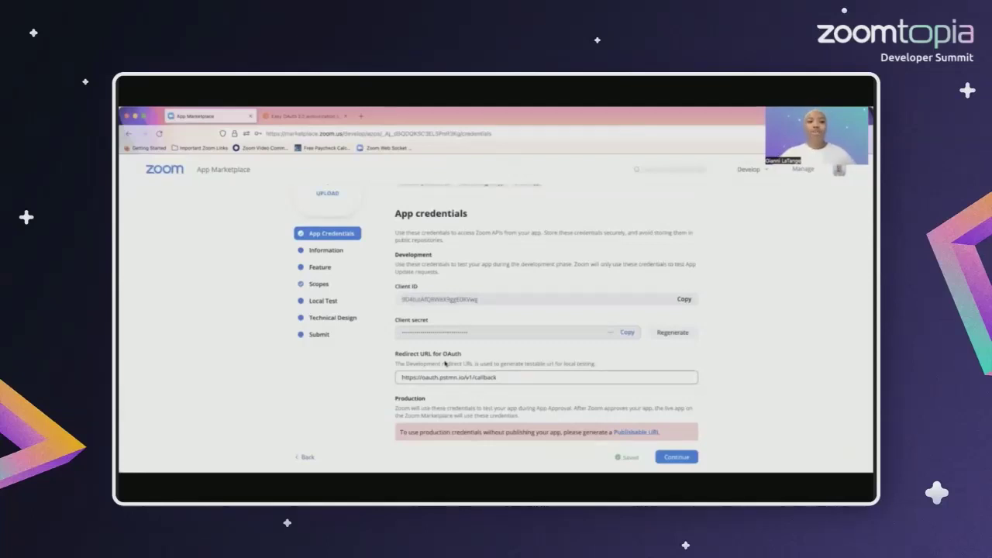
pyautogui.click(288, 121)
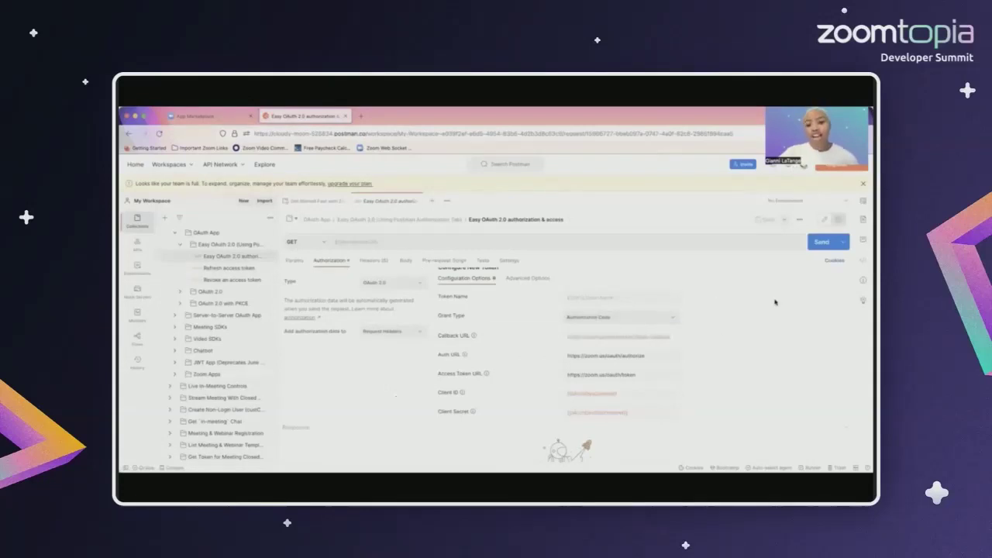
pyautogui.scroll(2, 756, 360)
pyautogui.scroll(-5, 752, 370)
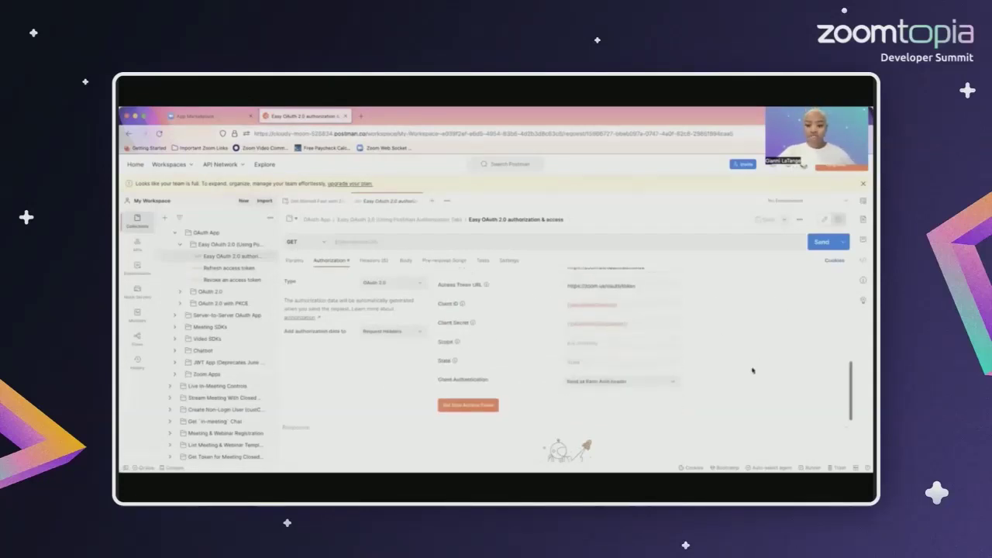
pyautogui.scroll(1, 734, 420)
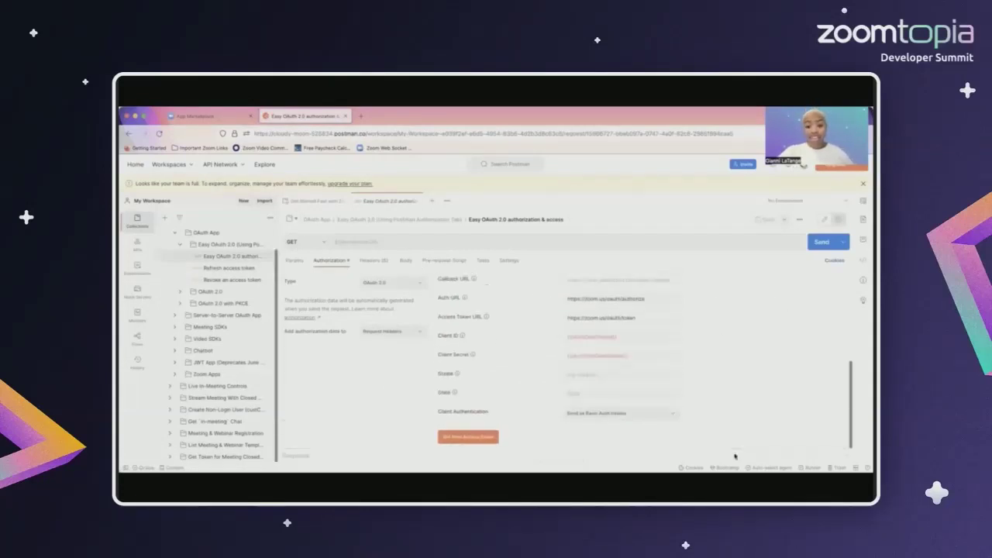
pyautogui.click(456, 439)
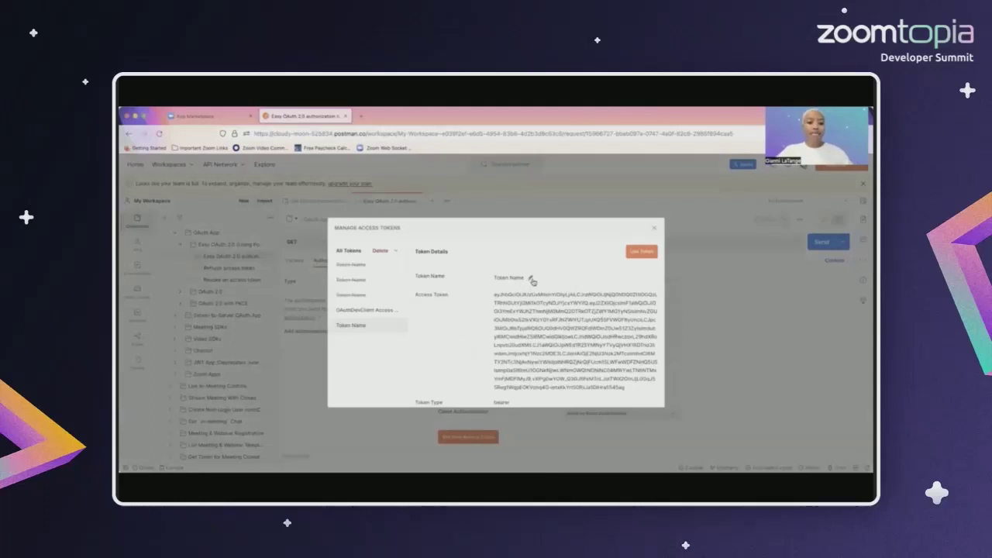
# - Rename the new access token as Postman Test Auth and apply it to the Easy OAuth 2.0 authorization request
pyautogui.click(531, 280)
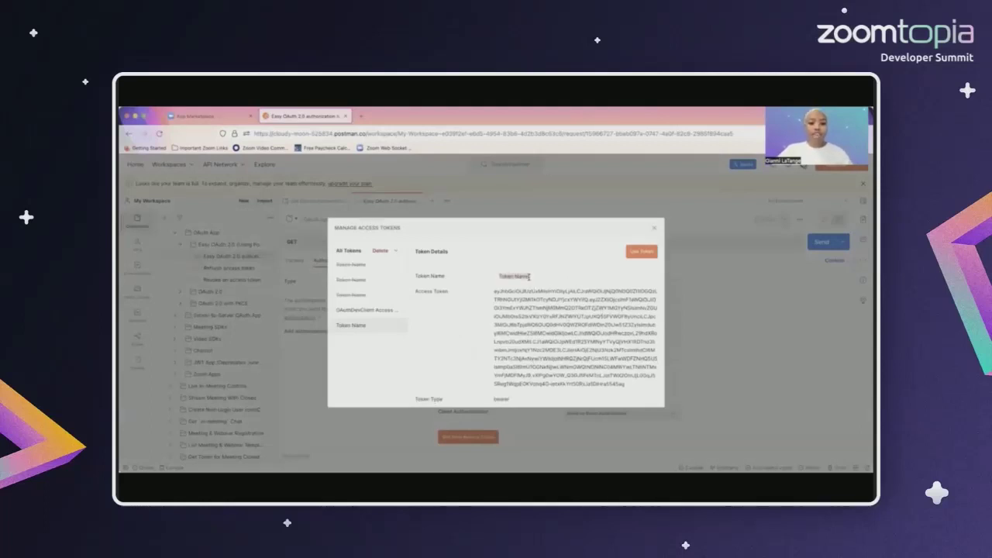
pyautogui.press('BackSpace')
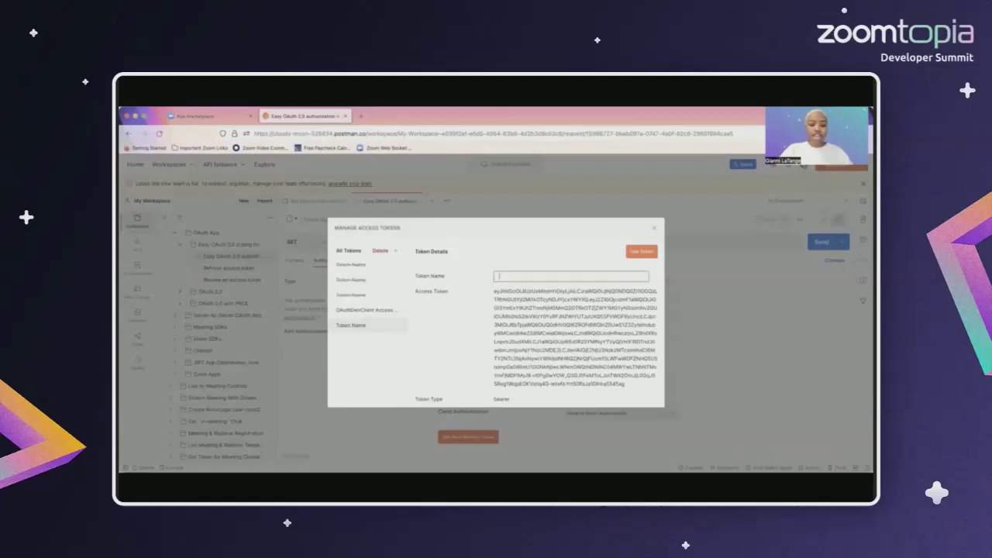
pyautogui.press('Return')
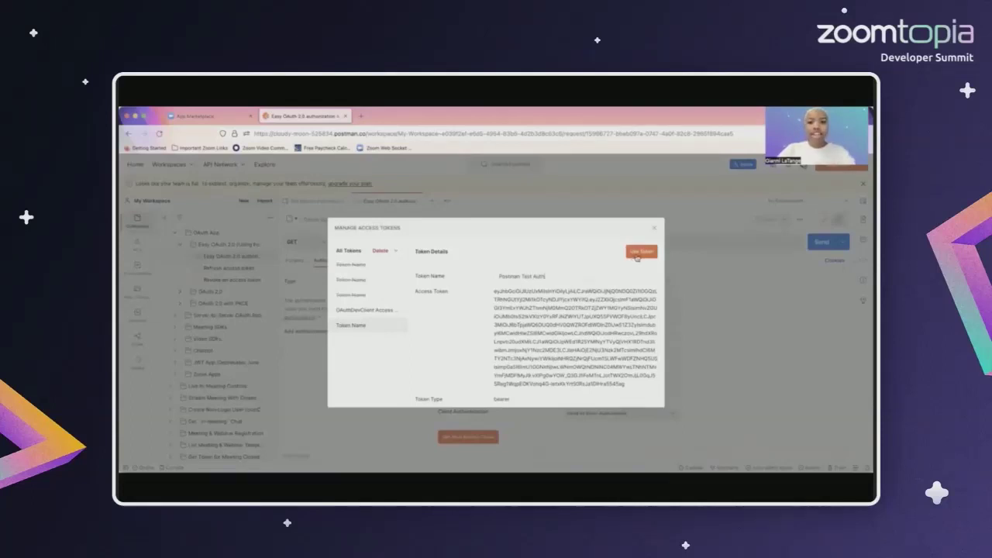
pyautogui.click(640, 252)
pyautogui.click(735, 331)
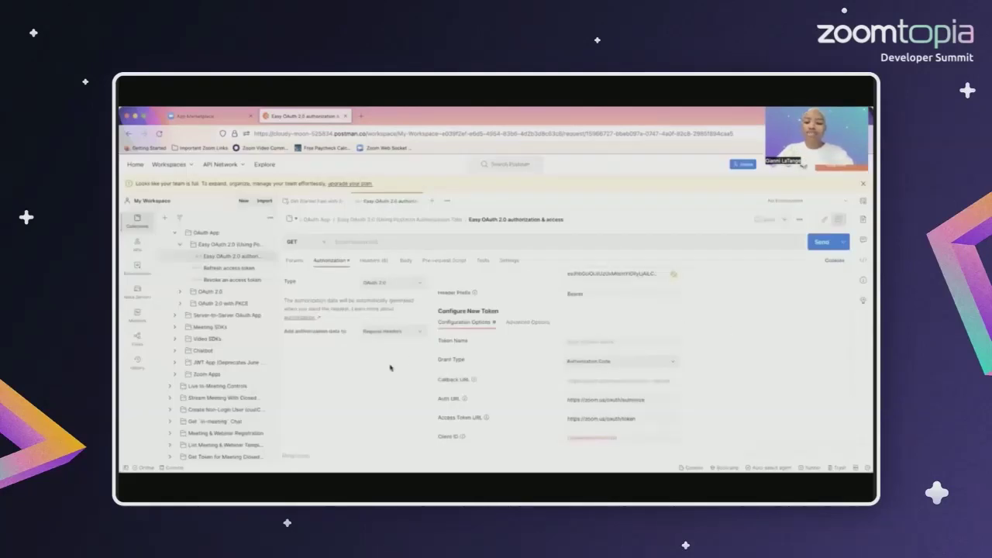
# - Collapse the API authorization folder and view the authorization settings of the List meeting templates request under List Meeting & Webinar Templates
pyautogui.click(181, 246)
pyautogui.scroll(1, 176, 248)
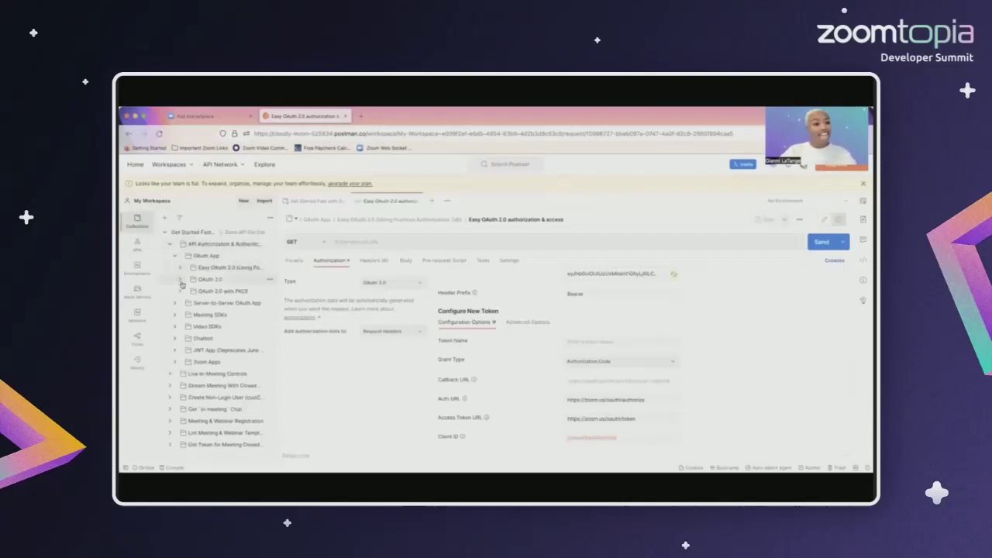
pyautogui.click(171, 245)
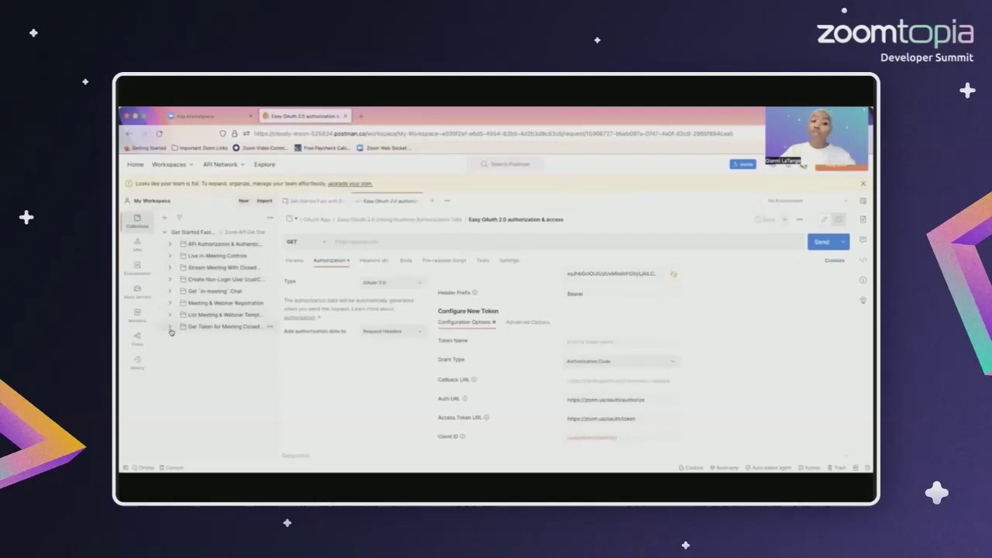
pyautogui.click(205, 316)
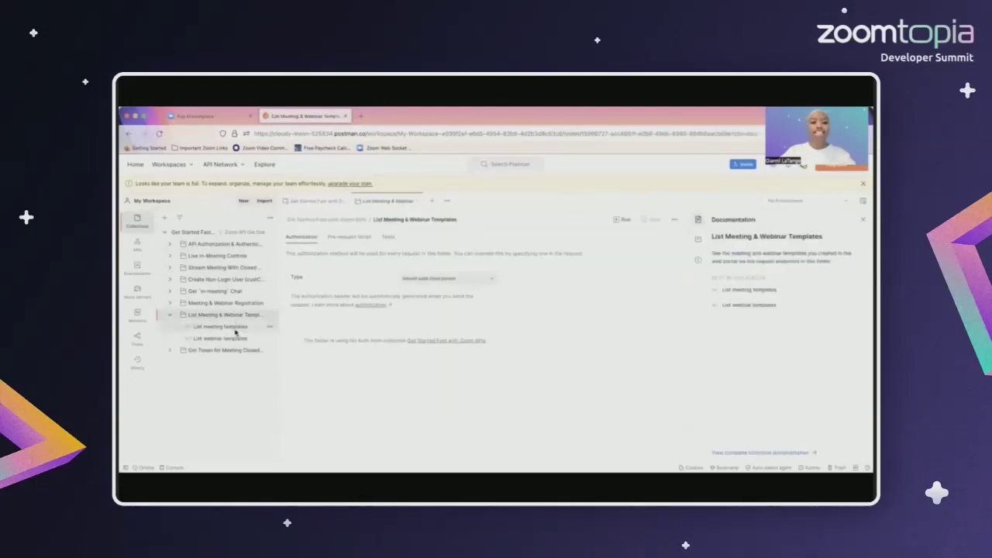
pyautogui.click(236, 331)
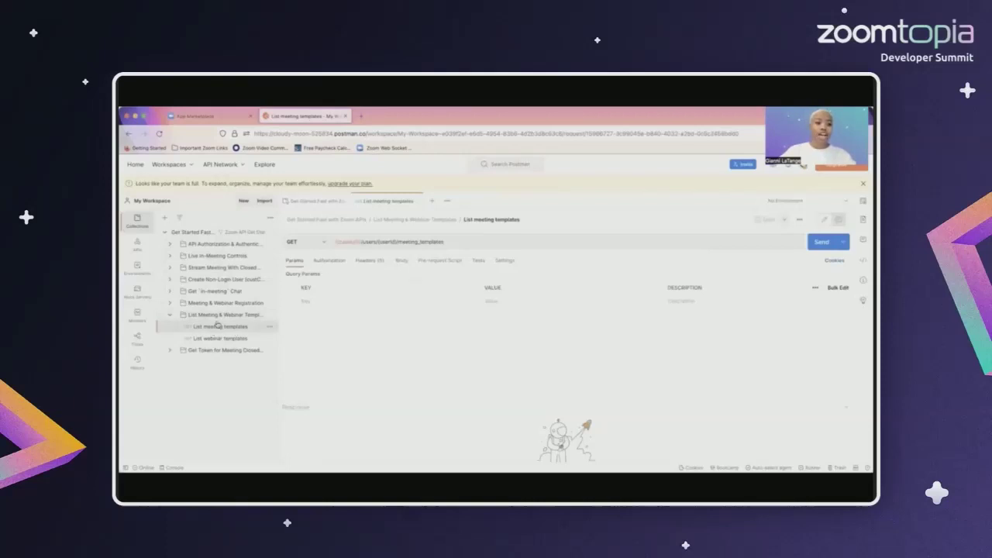
pyautogui.click(343, 259)
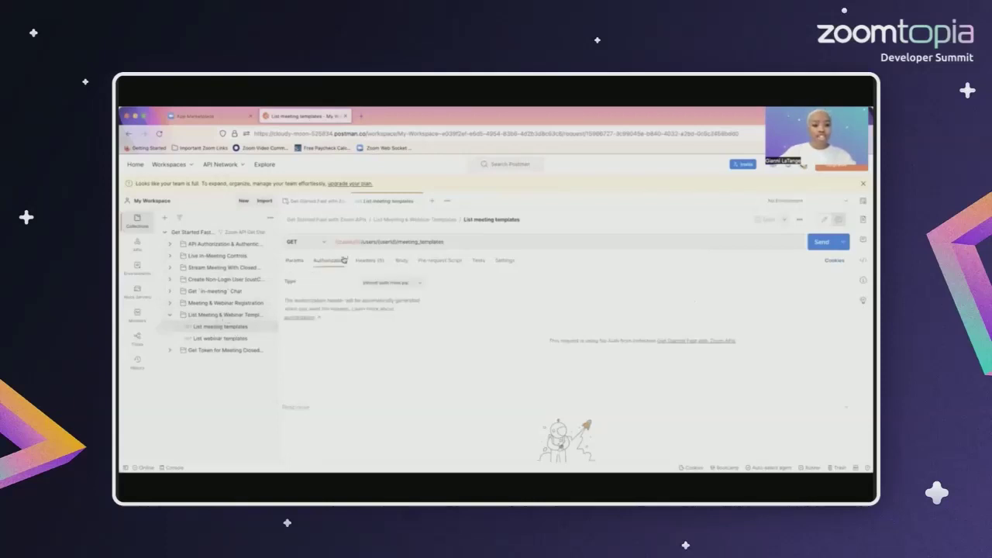
# - Set the List Meeting & Webinar Templates folder's authorization to OAuth 2.0 with the renamed access token, and save the folder
pyautogui.click(269, 315)
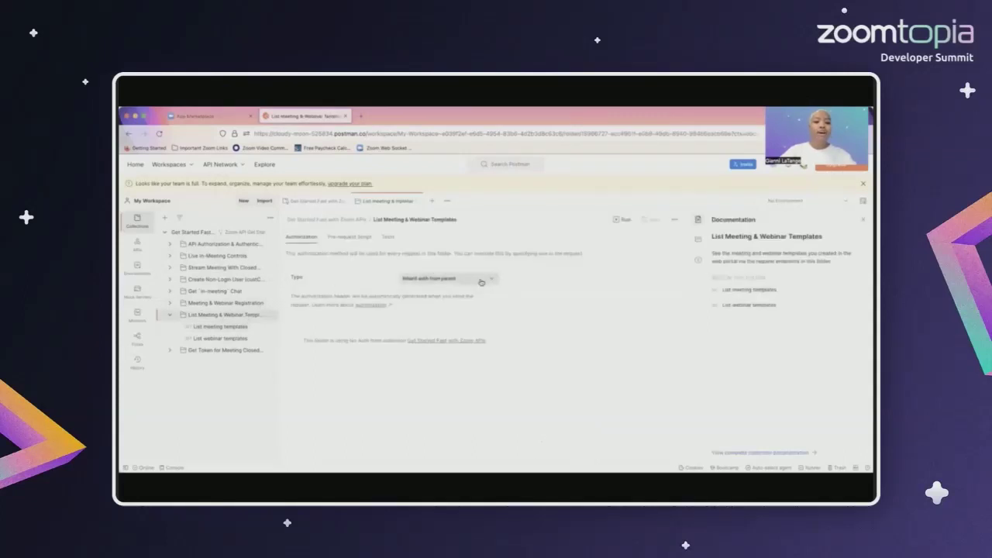
pyautogui.click(449, 282)
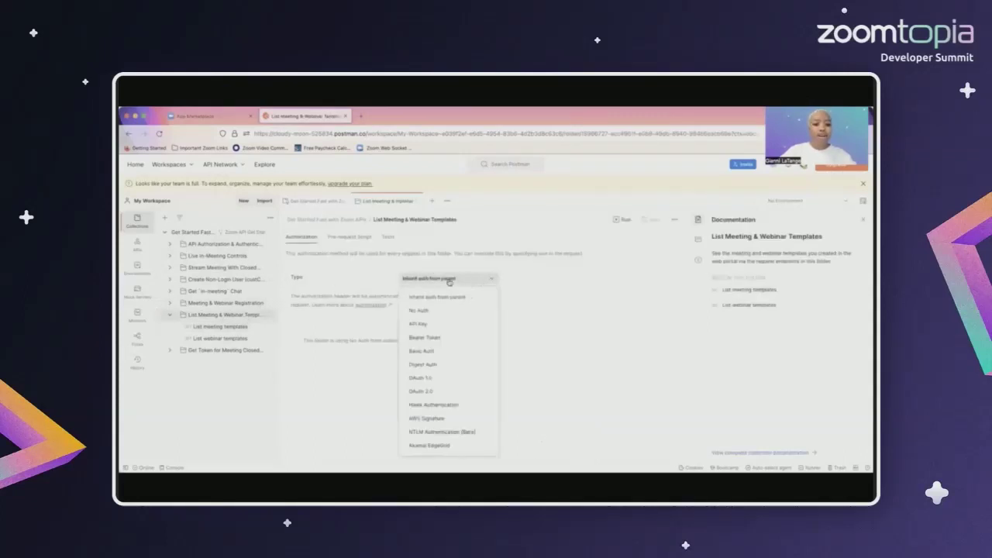
pyautogui.click(444, 393)
pyautogui.scroll(-3, 443, 379)
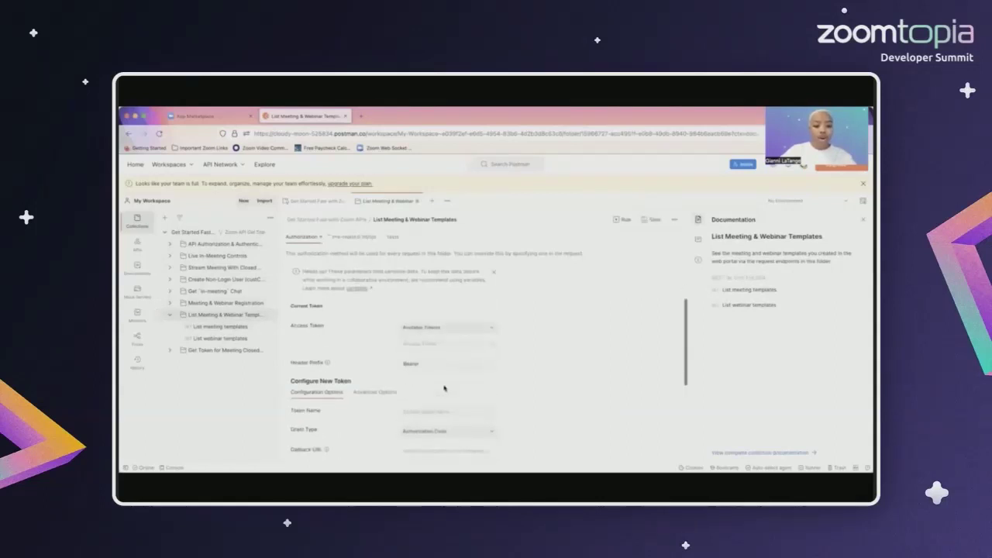
pyautogui.click(447, 329)
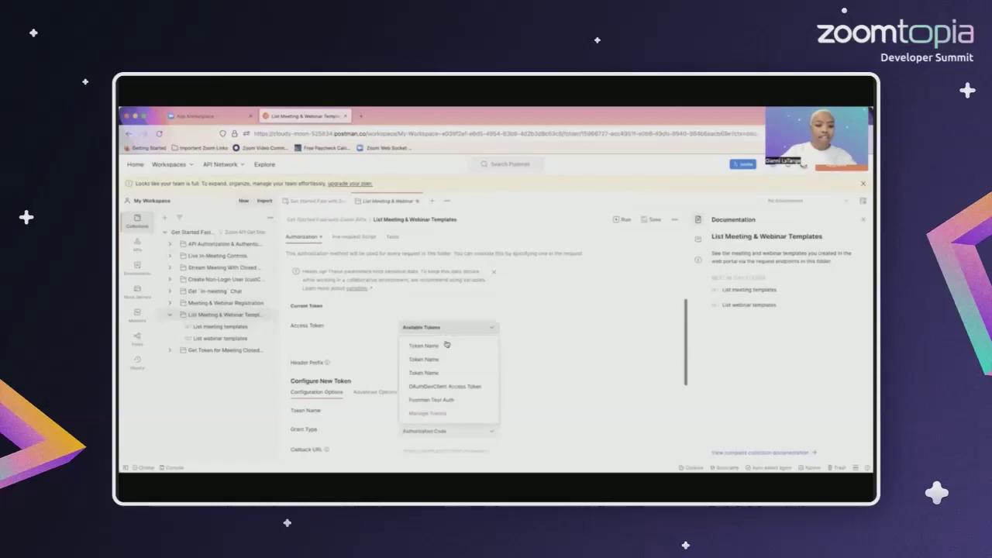
pyautogui.click(451, 399)
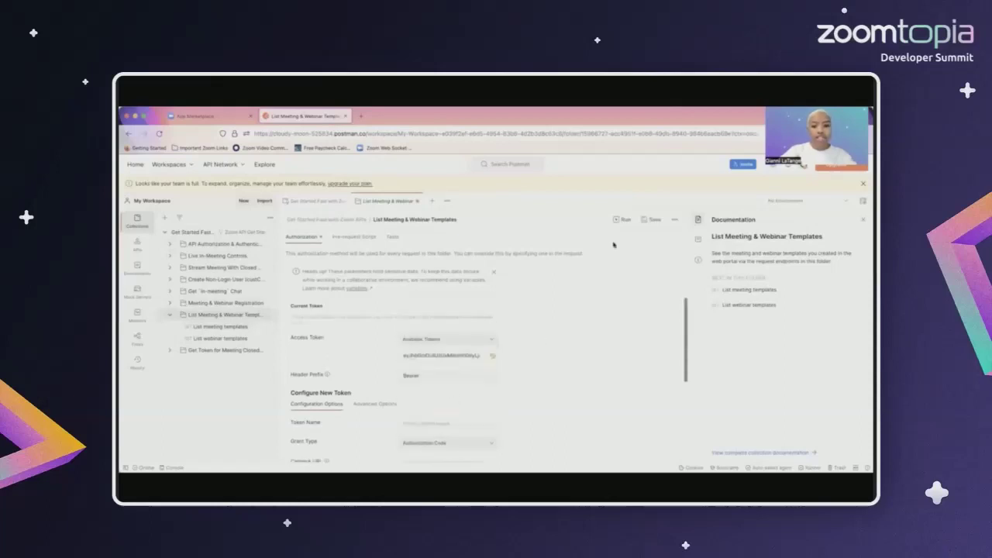
pyautogui.click(646, 221)
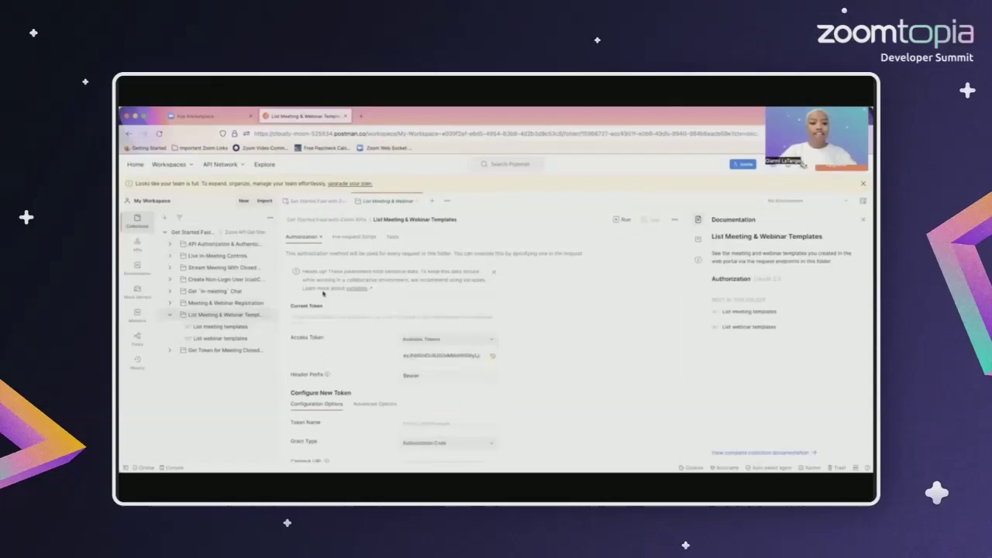
# - Reopen the List meeting templates request and keep its authorization type on inheriting from the parent folder
pyautogui.click(243, 330)
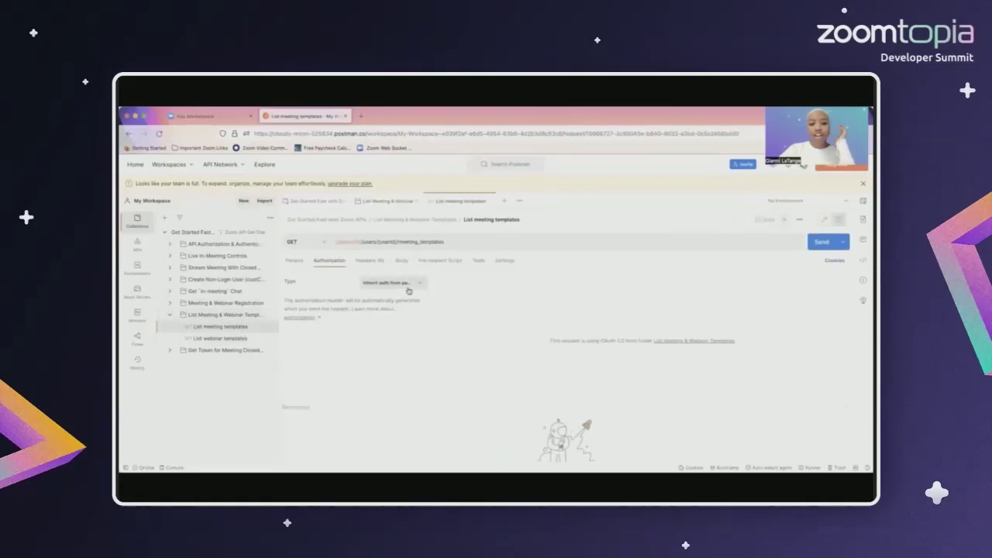
pyautogui.click(409, 290)
pyautogui.click(445, 296)
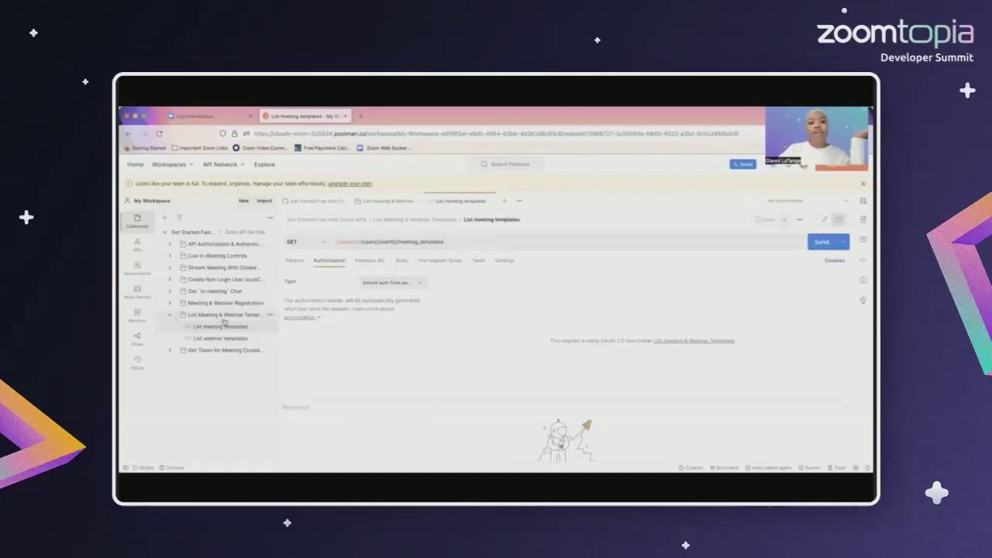
# - Replace userId with me in the List meeting templates URL, send the request, and enlarge the response area
pyautogui.click(370, 261)
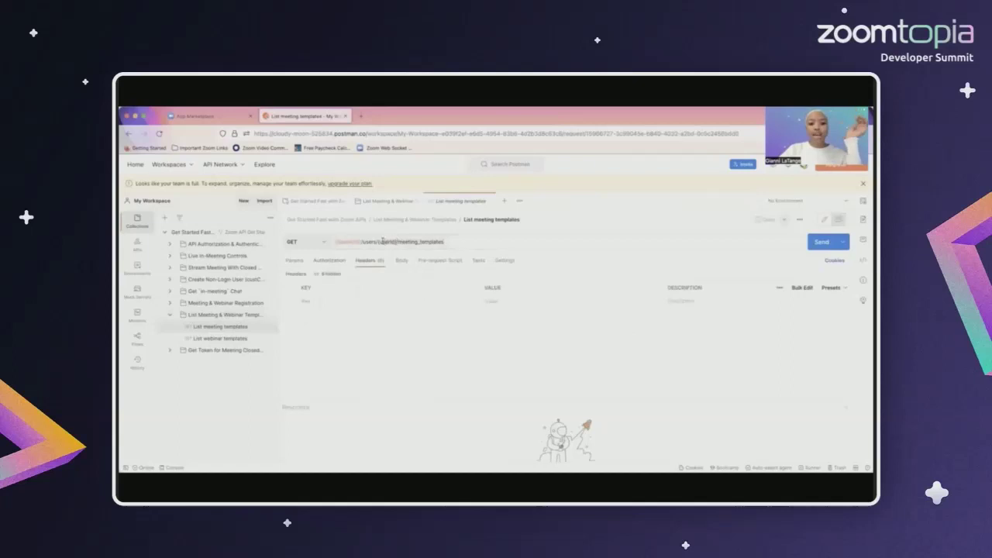
pyautogui.click(380, 240)
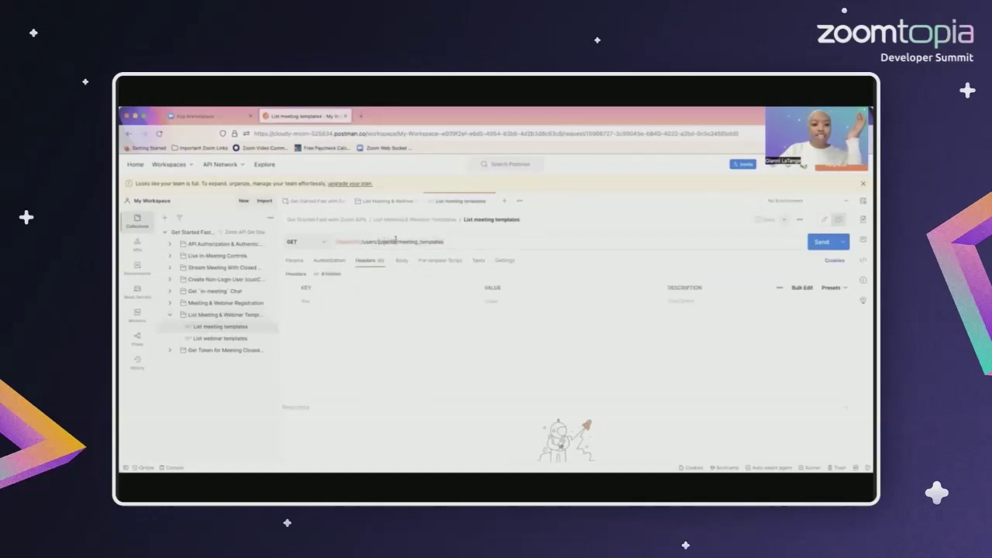
pyautogui.doubleClick(387, 241)
pyautogui.write('me')
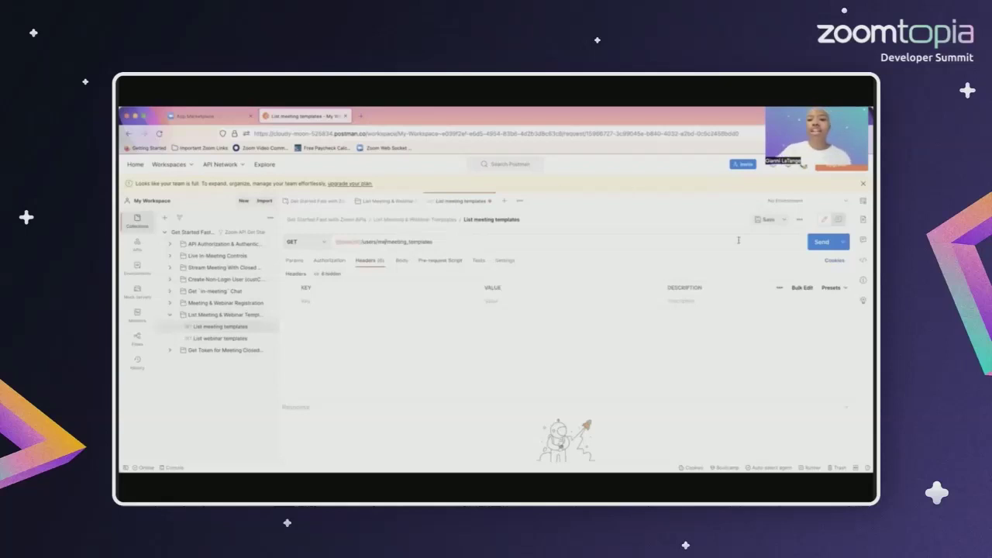
pyautogui.click(812, 249)
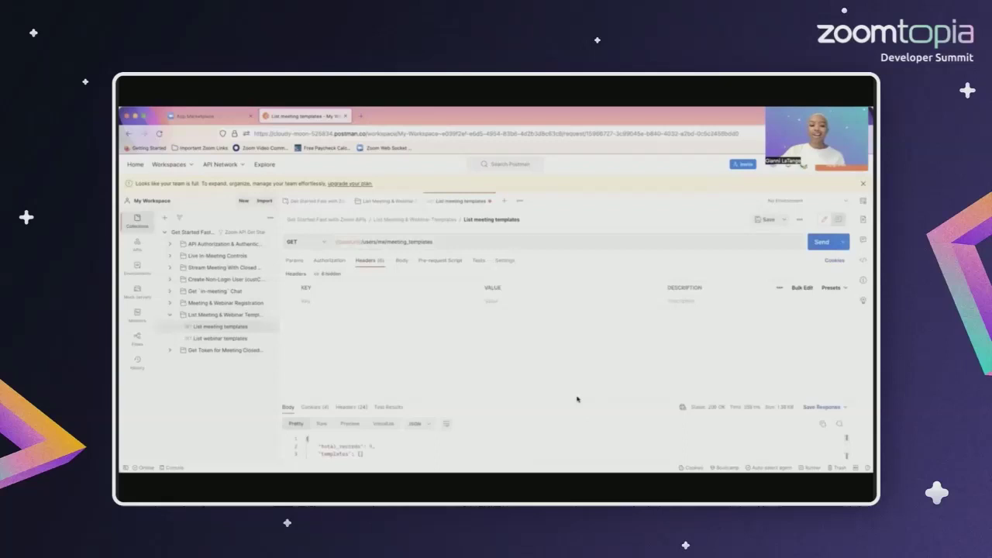
pyautogui.moveTo(566, 402); pyautogui.dragTo(567, 320)
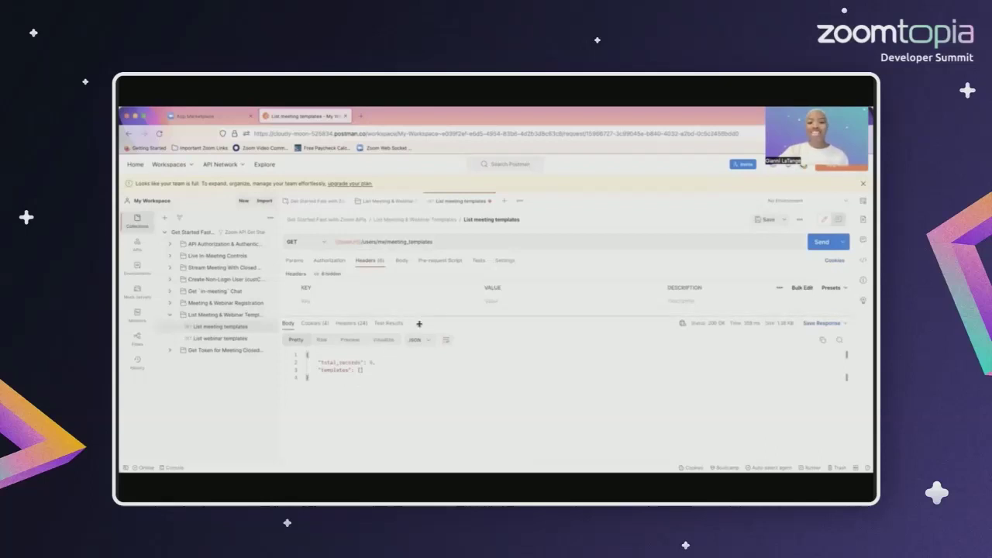
pyautogui.moveTo(419, 323); pyautogui.dragTo(418, 345)
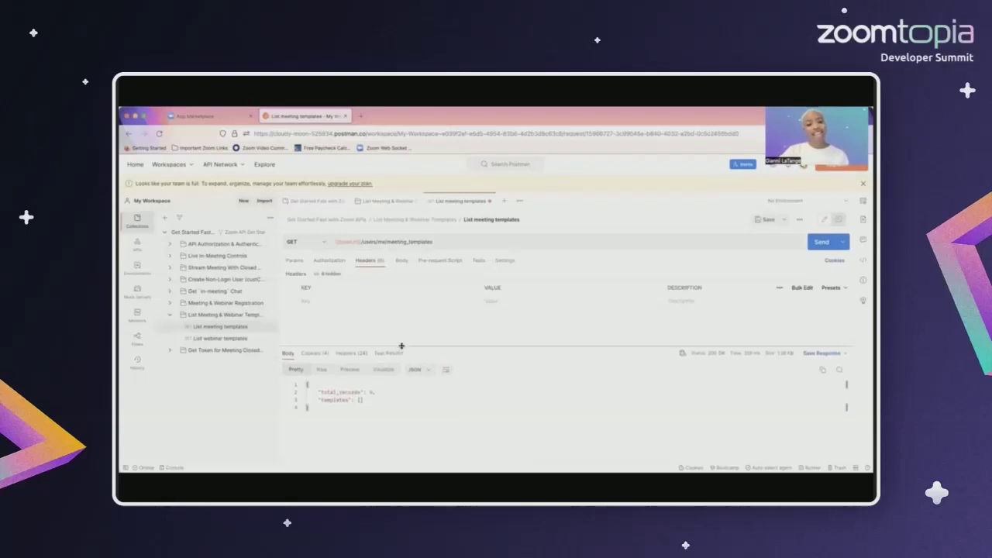
# - Open the List webinar templates request, replace userId with me in its URL, and send it
pyautogui.click(240, 339)
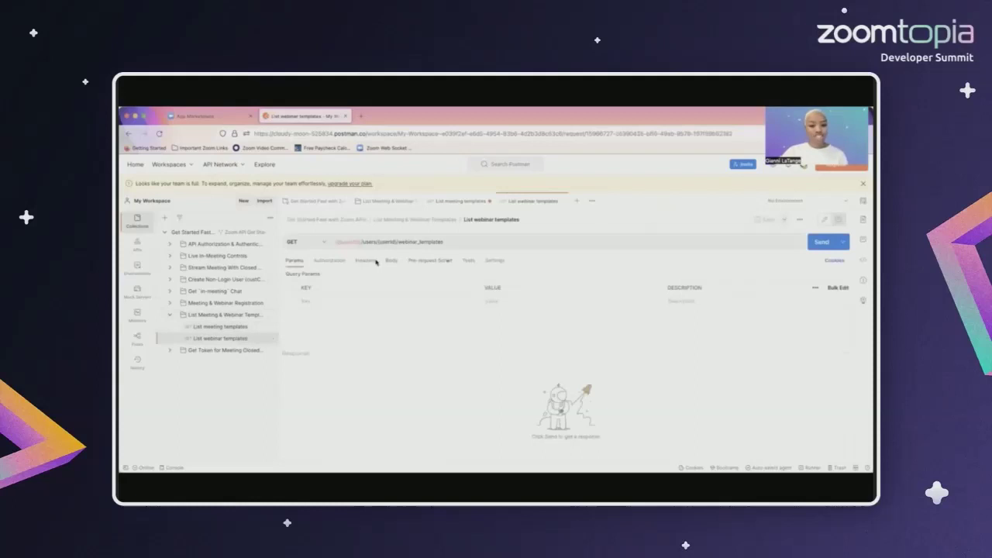
pyautogui.click(397, 242)
pyautogui.press('BackSpace')
pyautogui.press('BackSpace')
pyautogui.press('BackSpace')
pyautogui.press('BackSpace')
pyautogui.press('BackSpace')
pyautogui.press('BackSpace')
pyautogui.press('BackSpace')
pyautogui.press('BackSpace')
pyautogui.press('BackSpace')
pyautogui.press('BackSpace')
pyautogui.press('BackSpace')
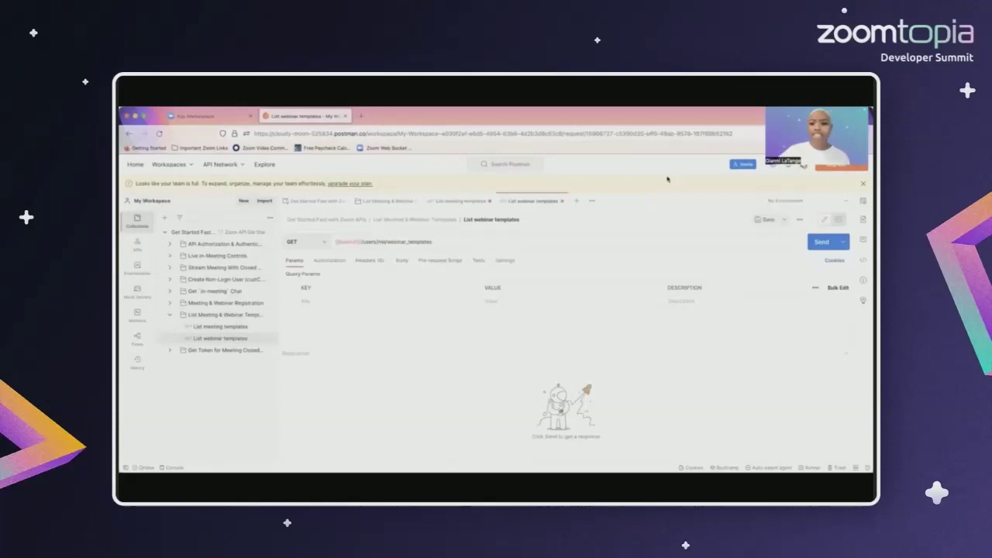
pyautogui.click(816, 246)
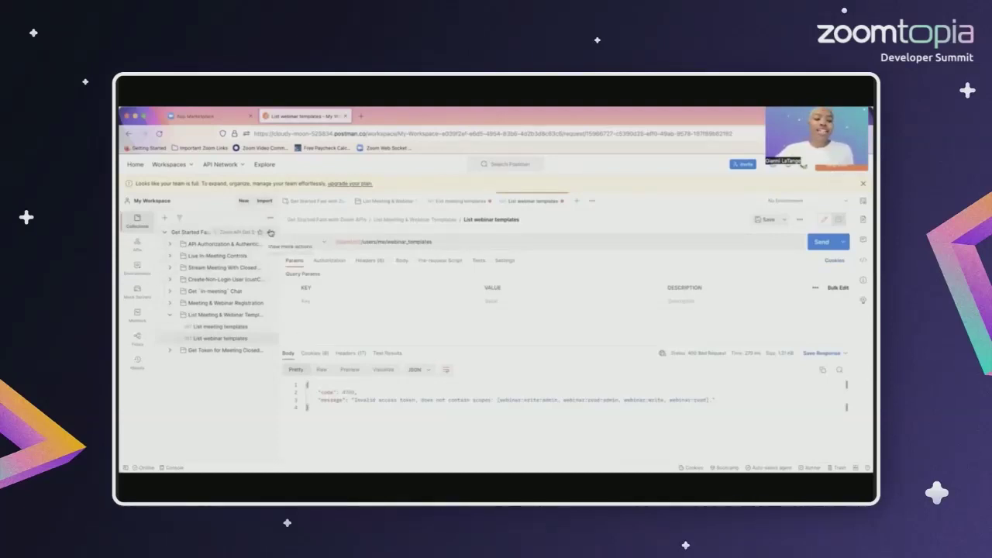
# - Start a pull request from the forked Get Started Fast with Zoom APIs collection and review its source and form fields
pyautogui.click(270, 233)
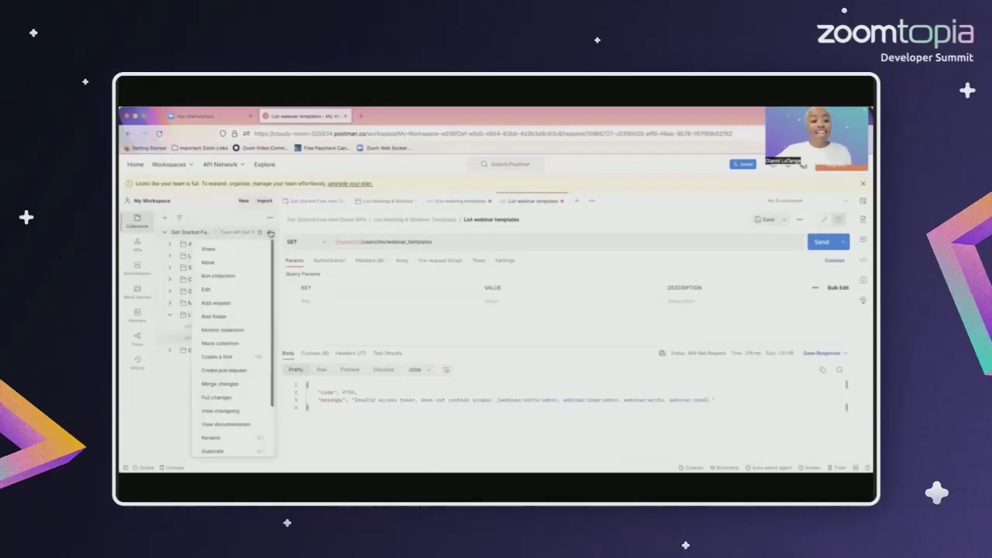
pyautogui.click(243, 374)
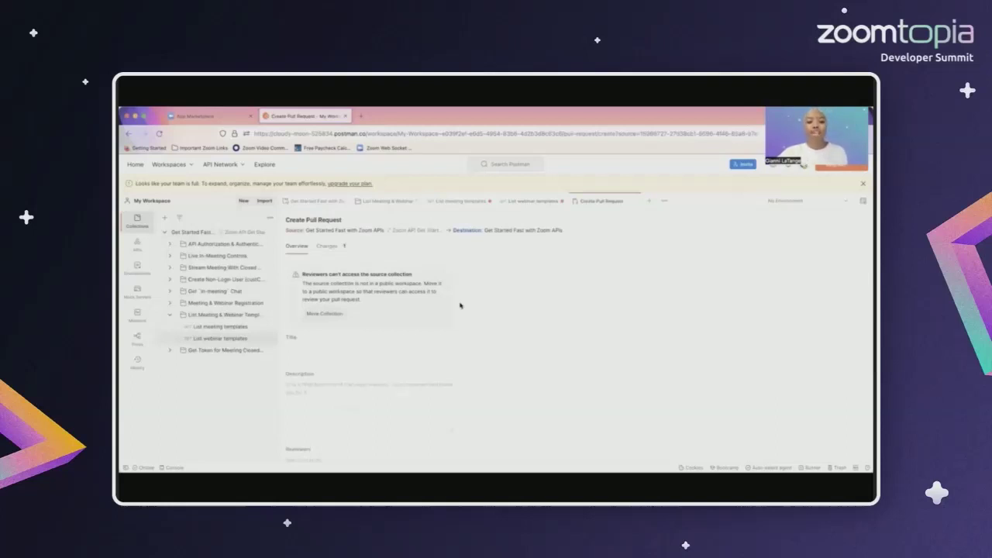
pyautogui.moveTo(414, 231)
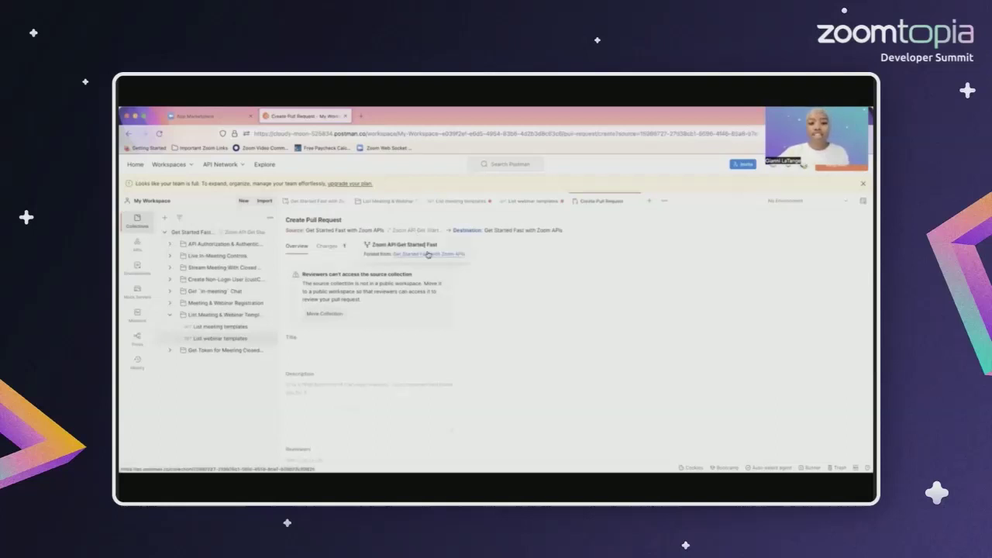
pyautogui.scroll(-1, 555, 353)
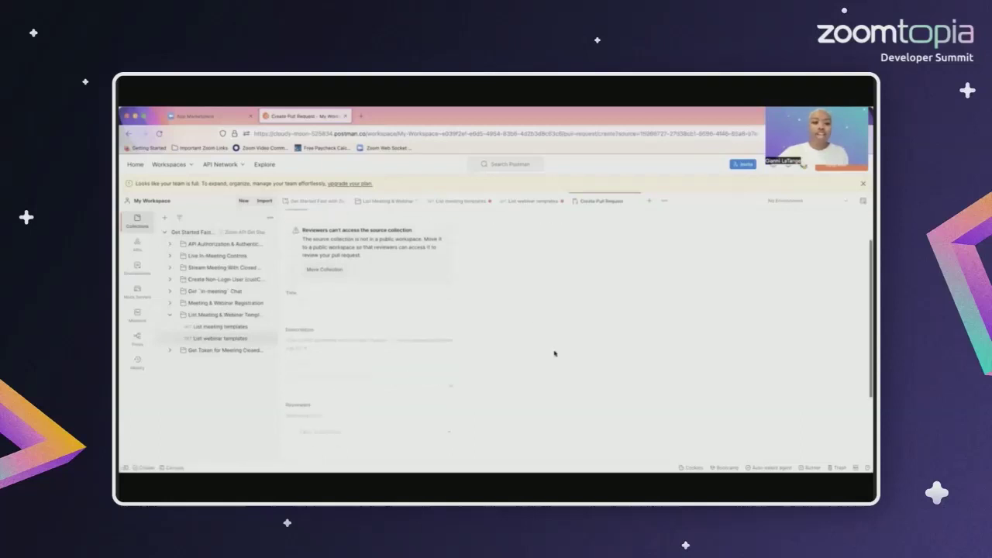
# - Look over the pull request's title, description and reviewer fields, and close the form without submitting it
pyautogui.scroll(1, 554, 353)
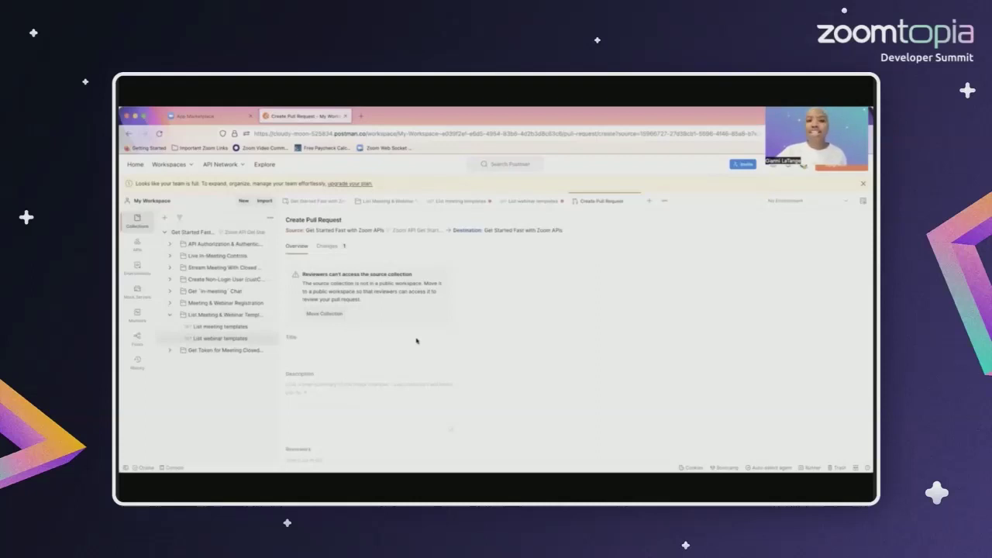
pyautogui.scroll(-2, 402, 328)
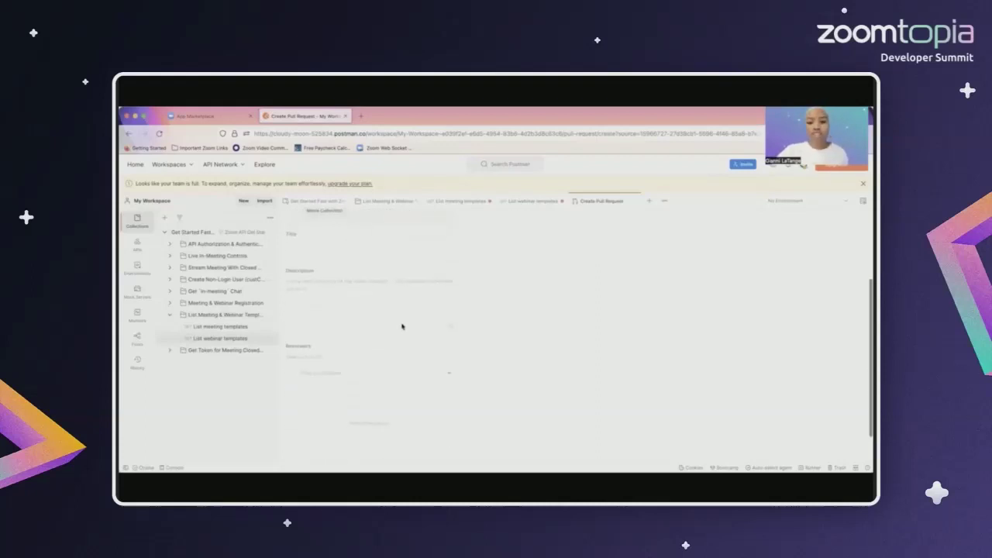
pyautogui.click(633, 201)
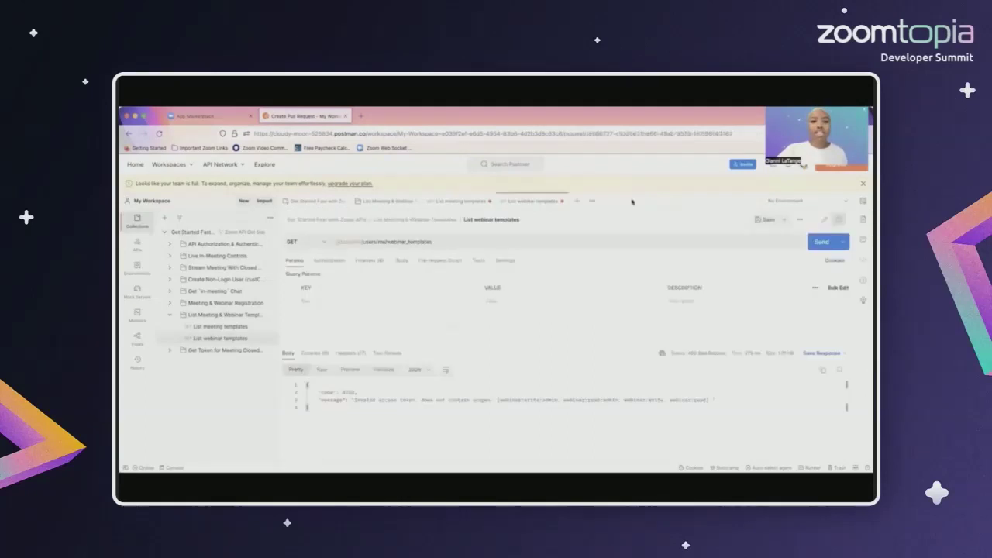
# - Open the Live In-Meeting Controls folder in the Zoom Public Workspace's Get Started Fast with Zoom APIs collection and widen its documentation
pyautogui.click(516, 133)
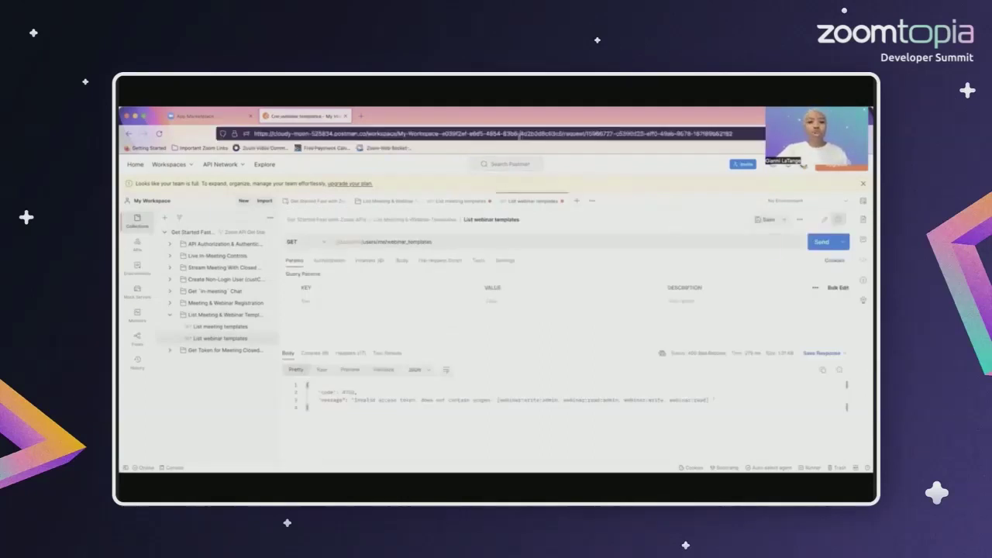
pyautogui.click(498, 167)
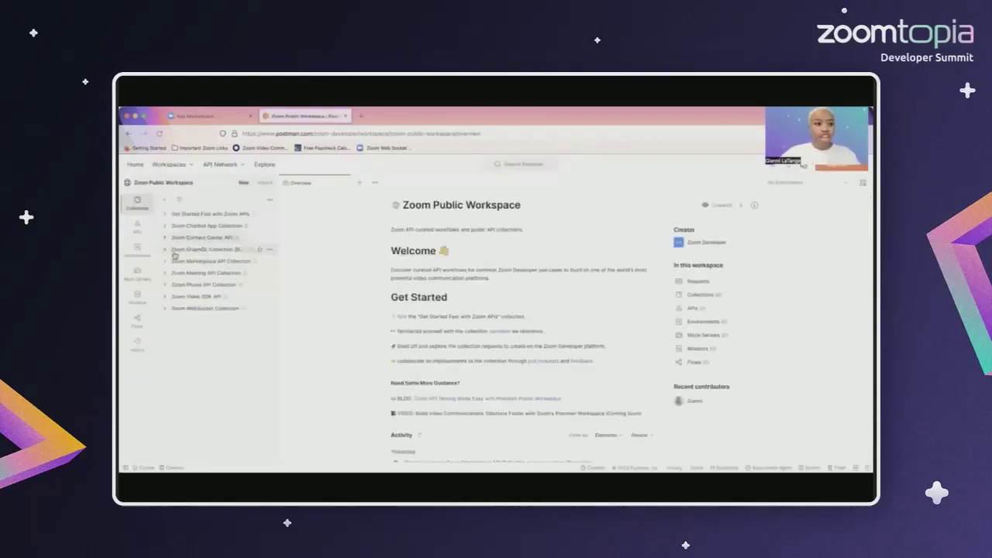
pyautogui.click(183, 216)
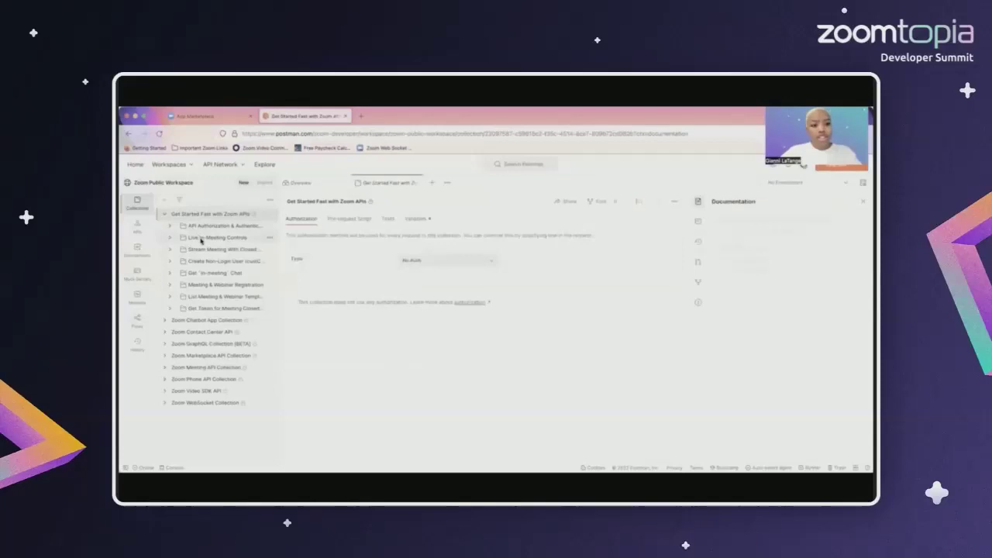
pyautogui.click(202, 238)
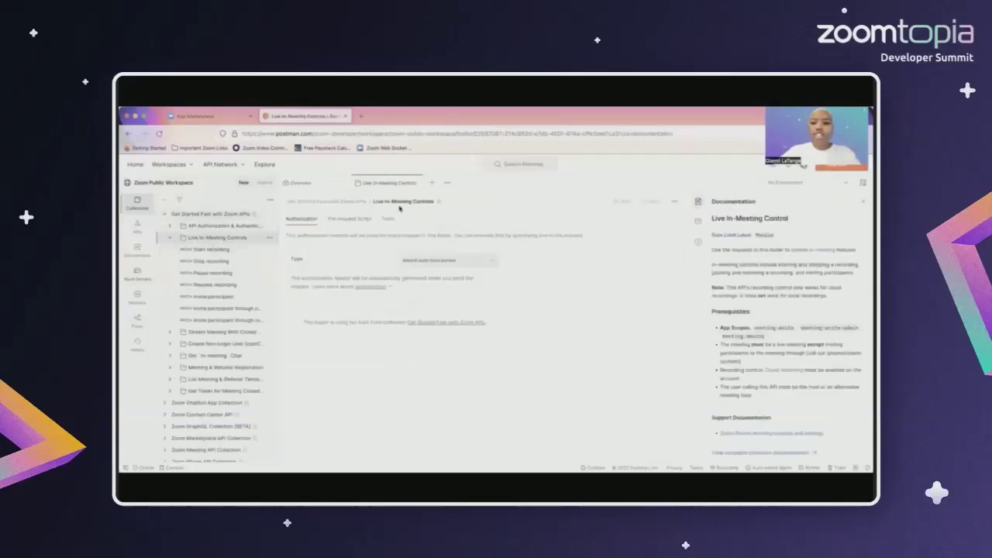
pyautogui.moveTo(687, 262); pyautogui.dragTo(582, 259)
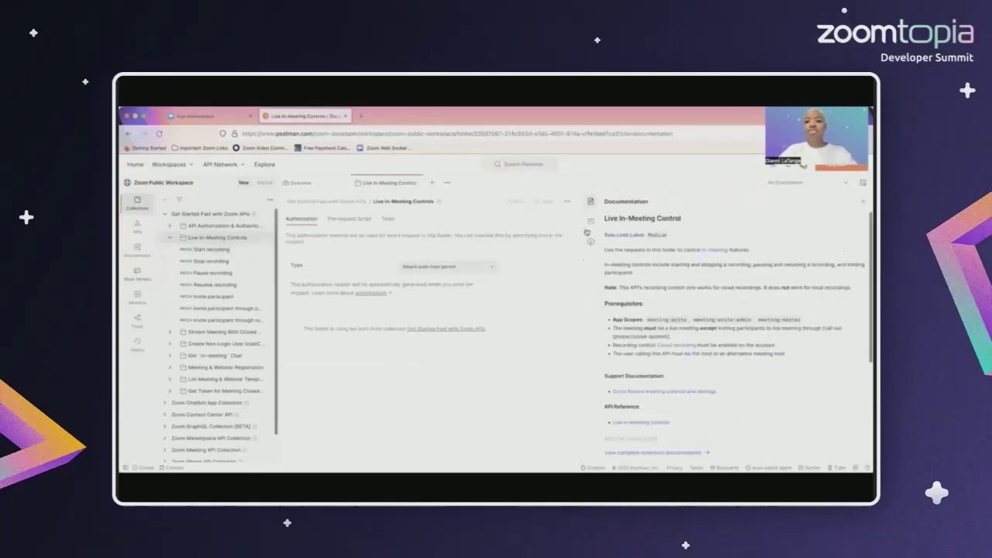
# - Open the comments for the Live In-Meeting Controls folder, draft a sample comment and clear its text without posting
pyautogui.click(590, 224)
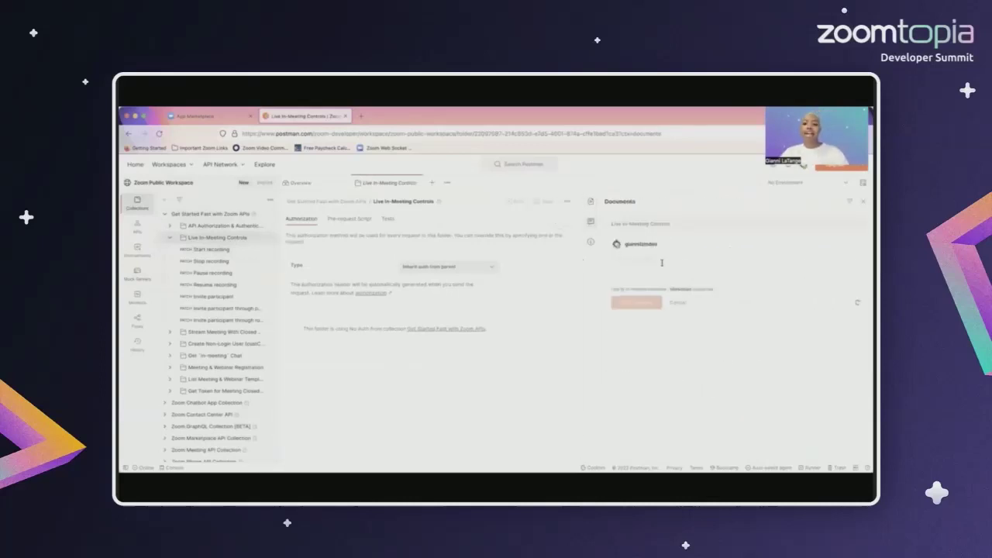
pyautogui.write('ads')
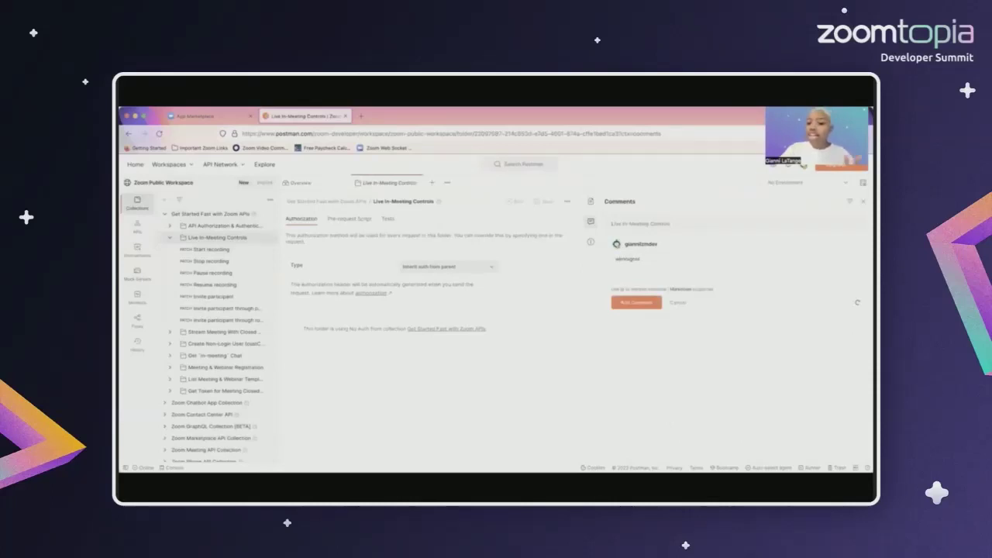
pyautogui.press('BackSpace')
pyautogui.press('BackSpace')
pyautogui.press('BackSpace')
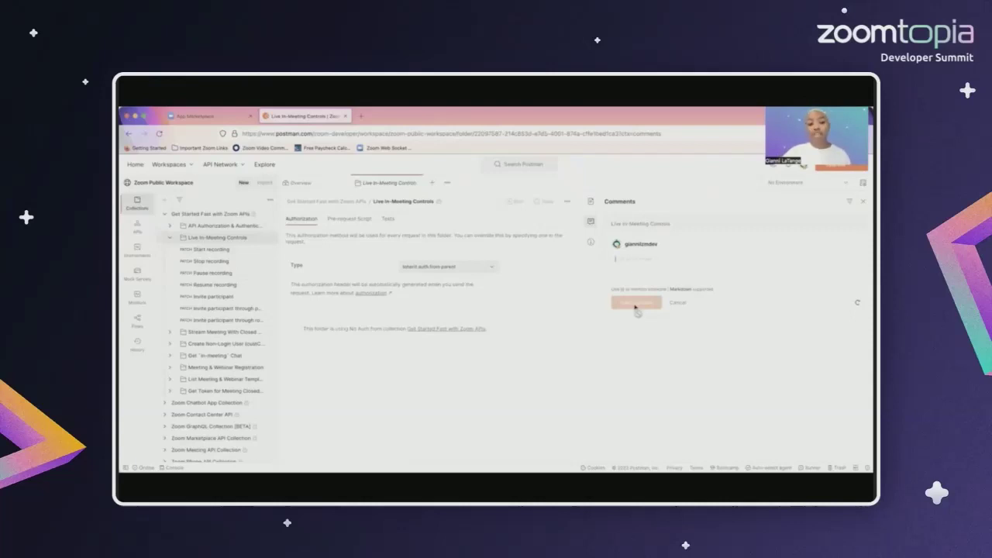
# - Collapse the Live In-Meeting Controls folder and the Get Started Fast with Zoom APIs collection
pyautogui.click(172, 238)
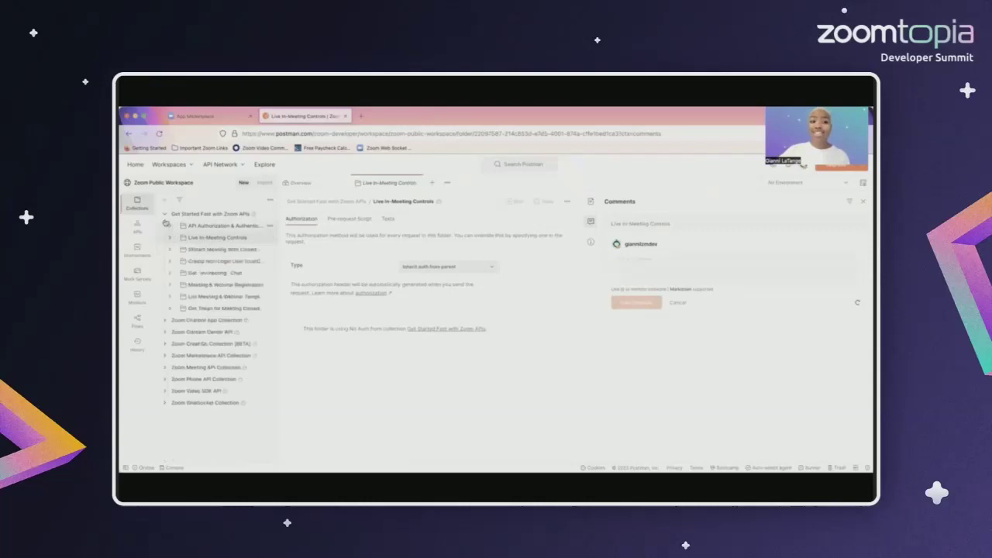
pyautogui.click(164, 214)
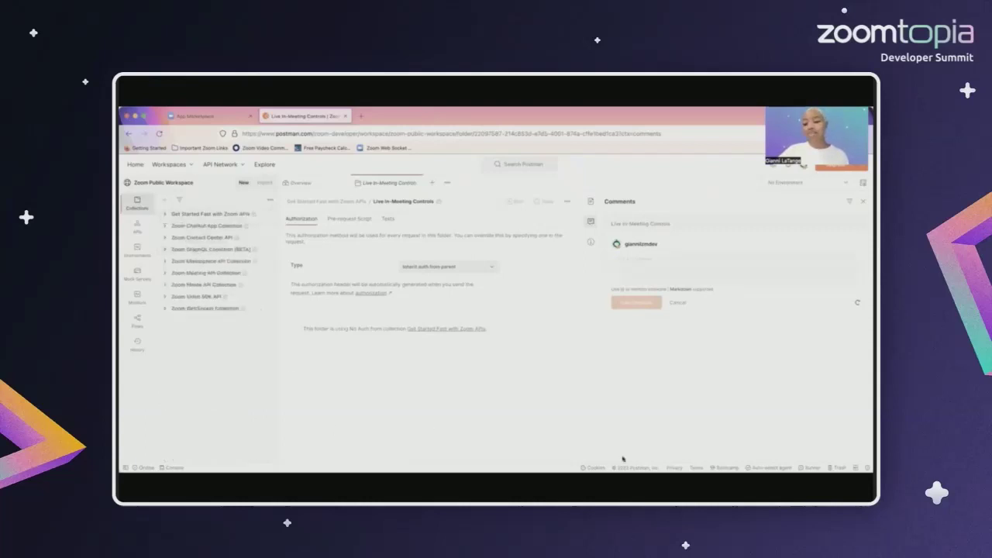